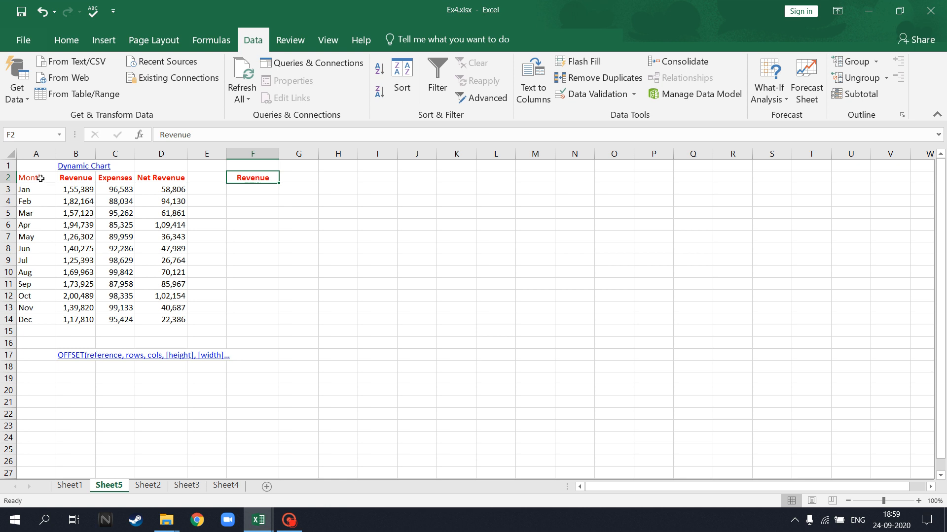
Review the monthly Revenue, Expenses and Net Revenue columns, the selector cell F2 and the OFFSET syntax note in B17.
left_click_drag(39, 178, 81, 283)
left_click(172, 284)
left_click(260, 179)
left_click_drag(118, 181, 112, 283)
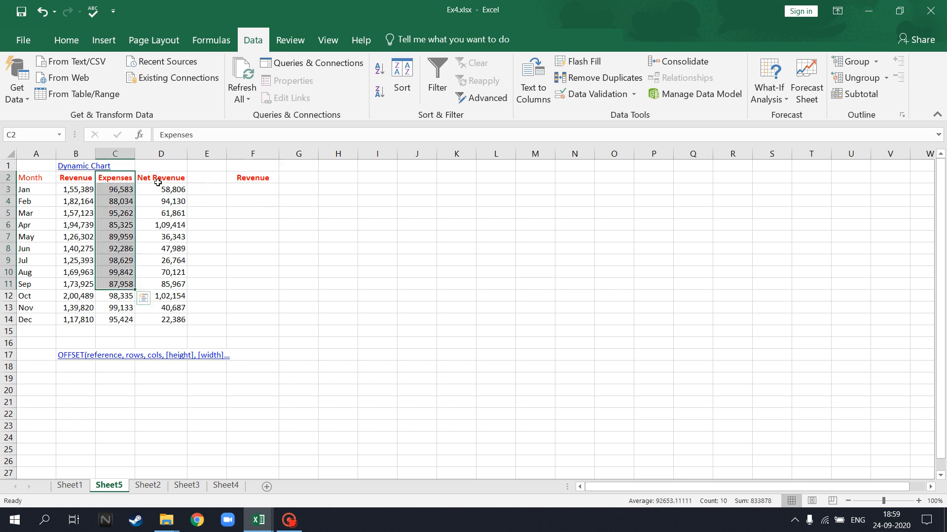
left_click_drag(159, 180, 146, 283)
left_click(168, 237)
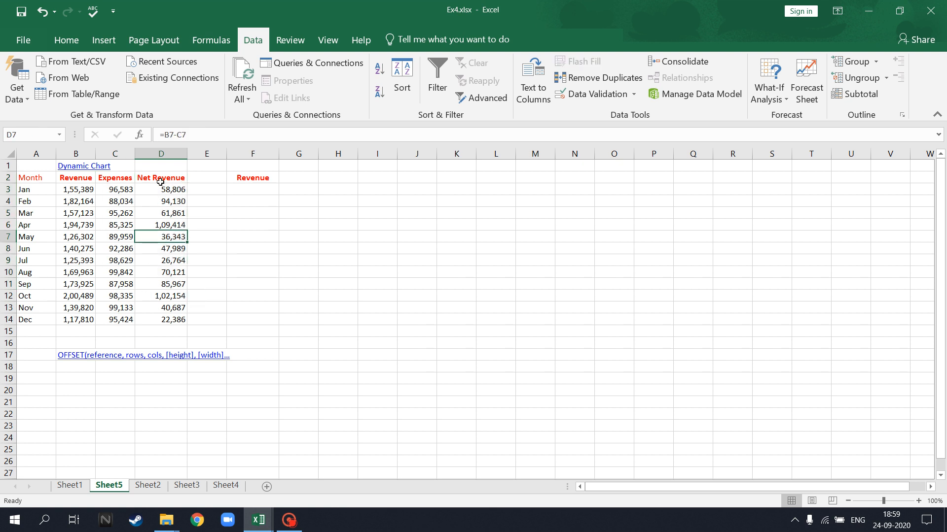
left_click(160, 179)
left_click(249, 179)
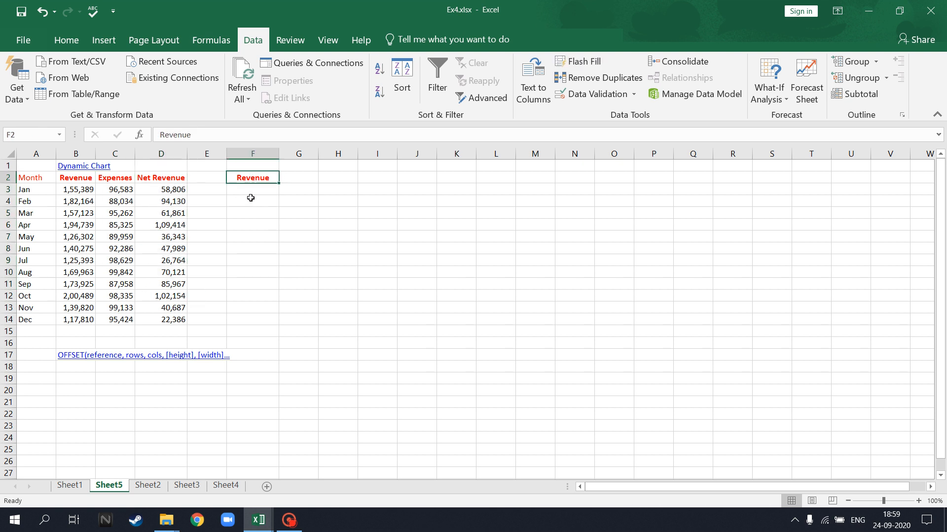
left_click(74, 357)
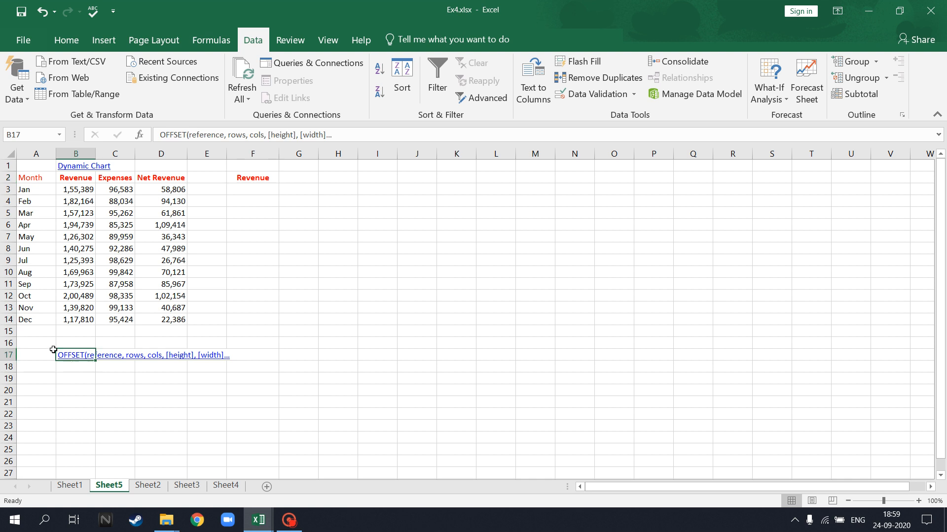
left_click_drag(53, 348, 228, 402)
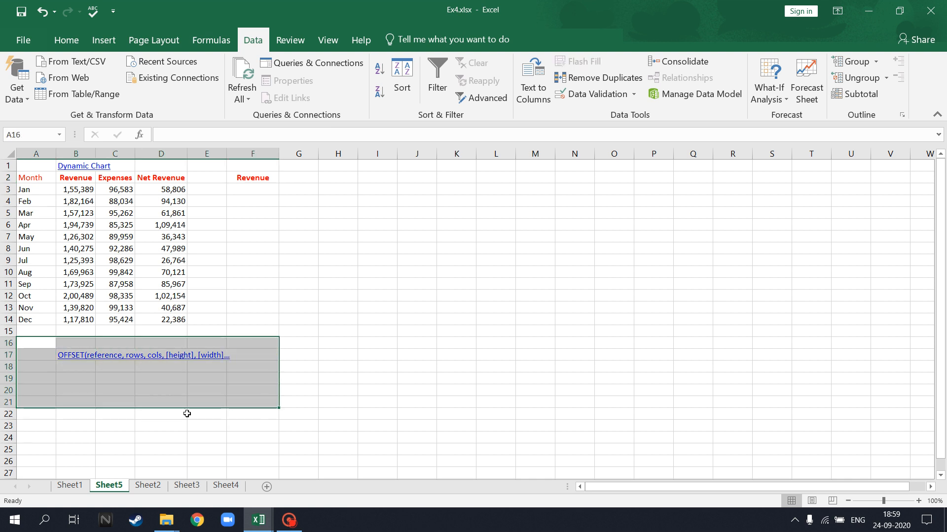
Add List data validation to cell F2 using the header cells =$B$2:$D$2 as the source.
left_click(239, 182)
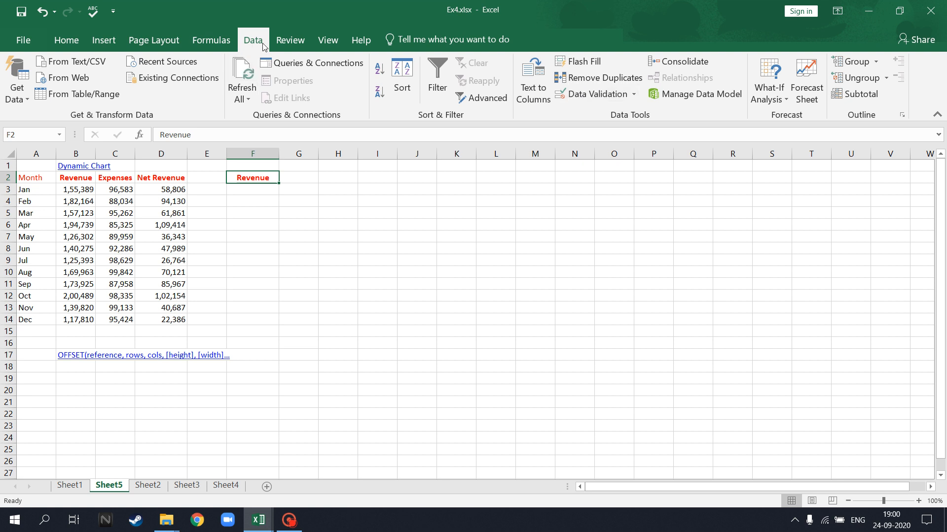
left_click(601, 94)
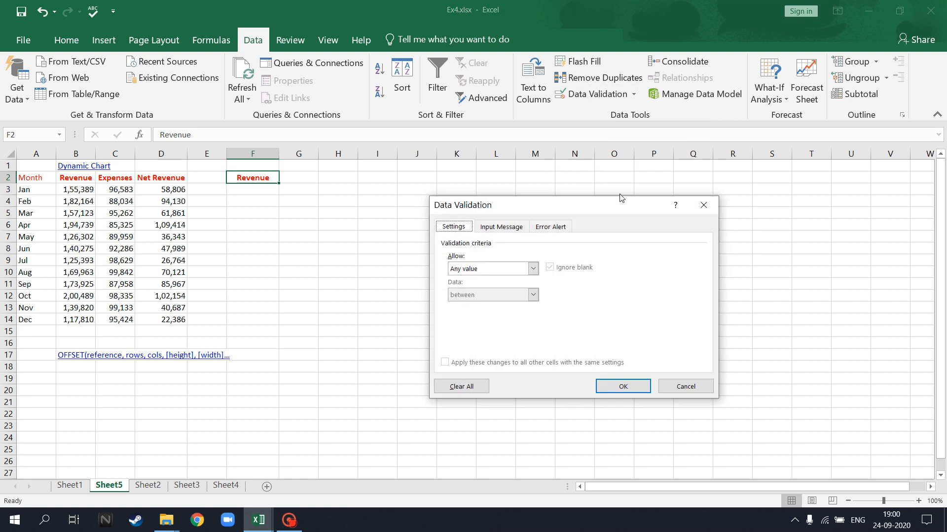
left_click(533, 269)
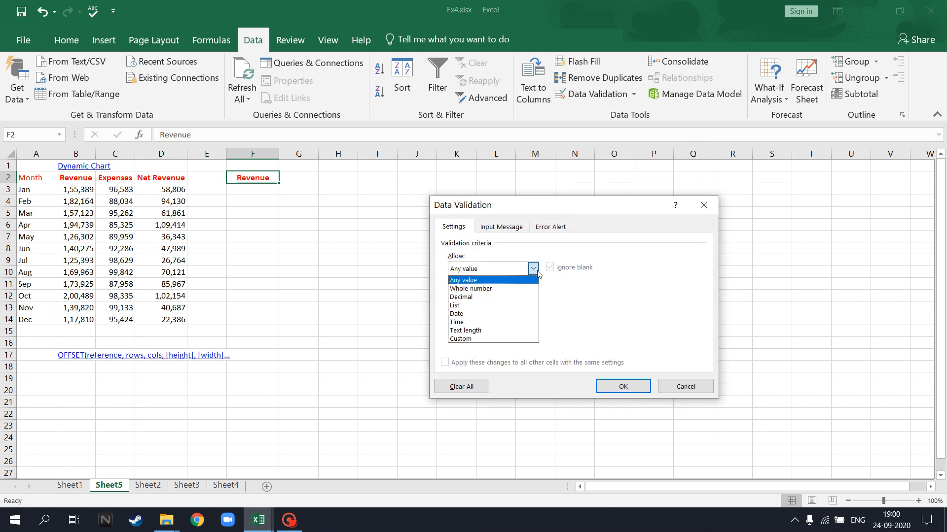
left_click(461, 306)
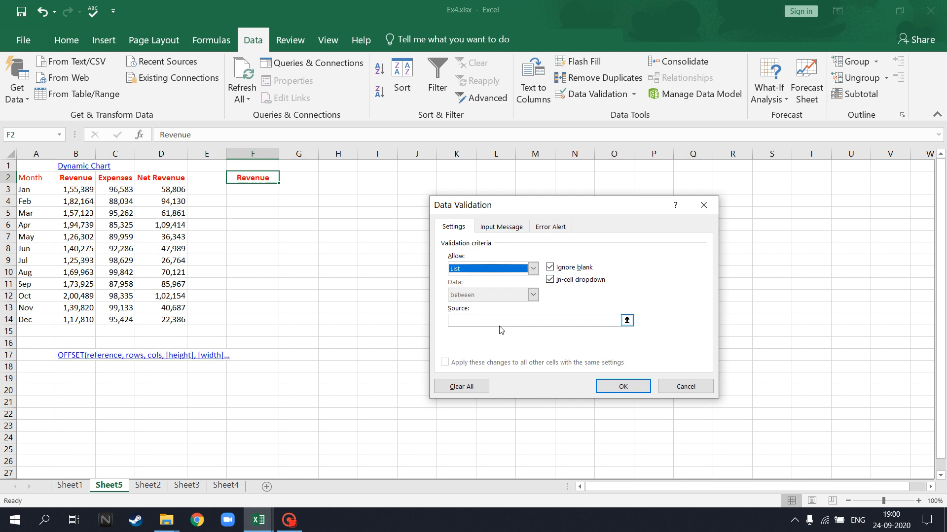
left_click(479, 322)
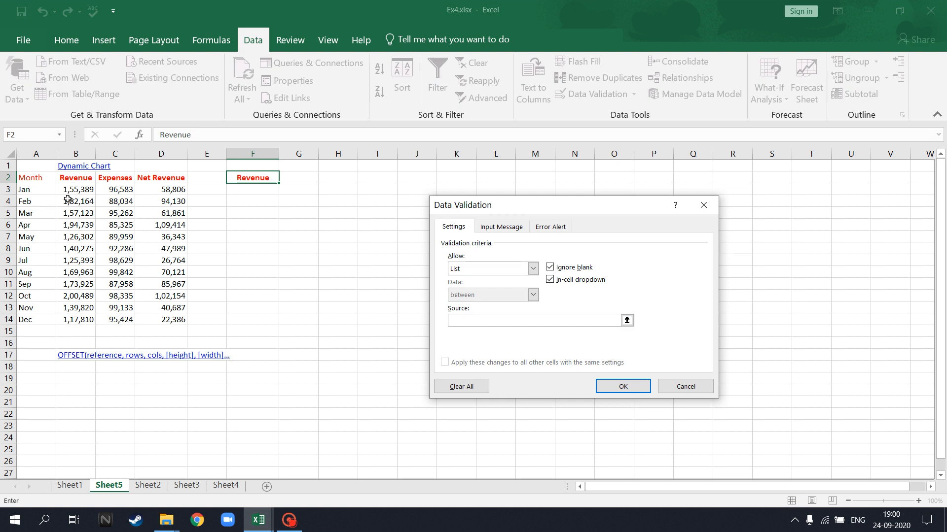
left_click_drag(74, 177, 157, 183)
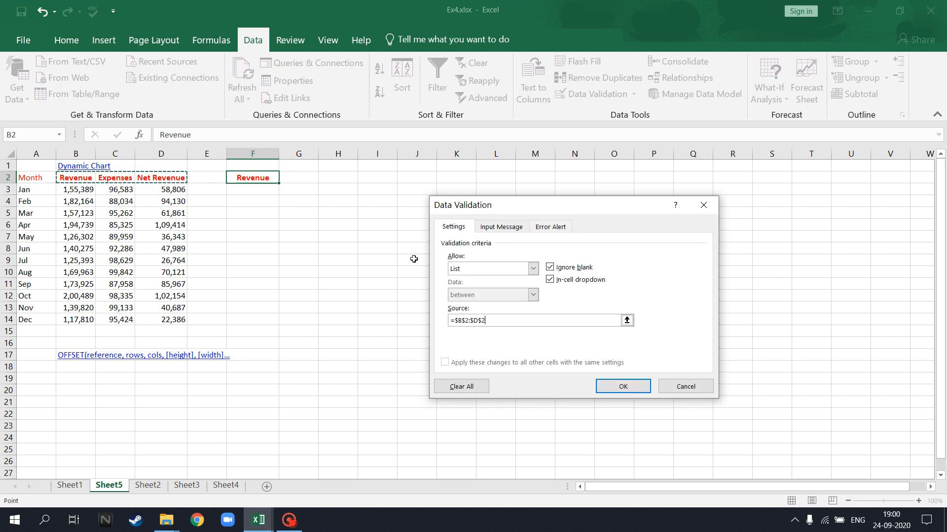
left_click(615, 389)
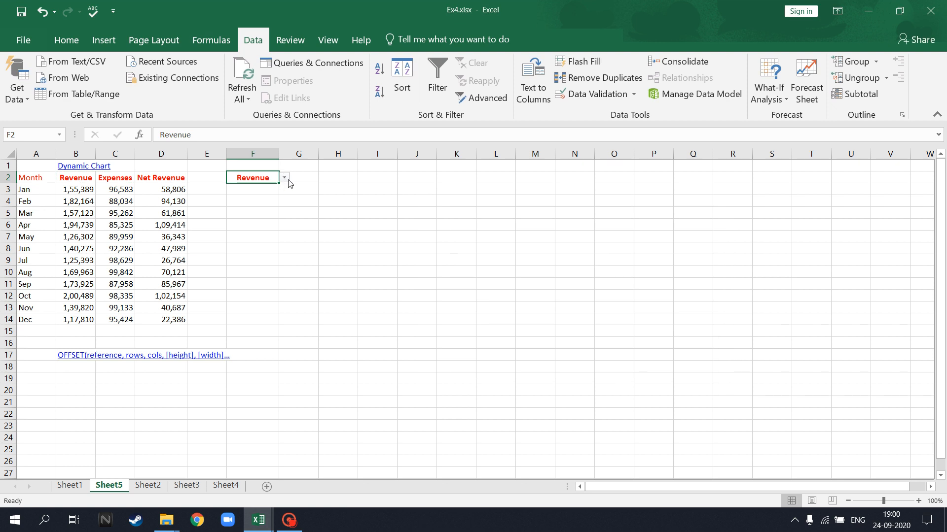
Test the F2 drop-down by choosing Expenses and Net Revenue, finishing on Revenue.
left_click(285, 179)
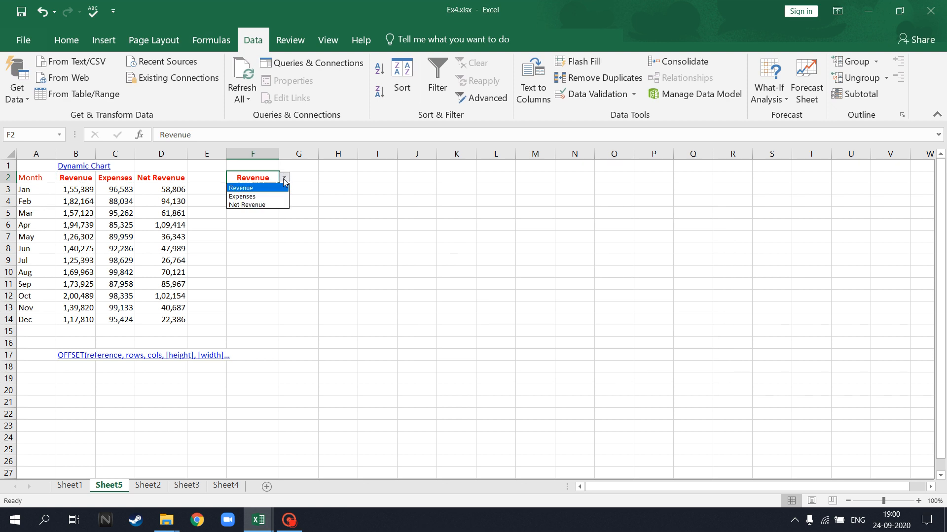
left_click(251, 197)
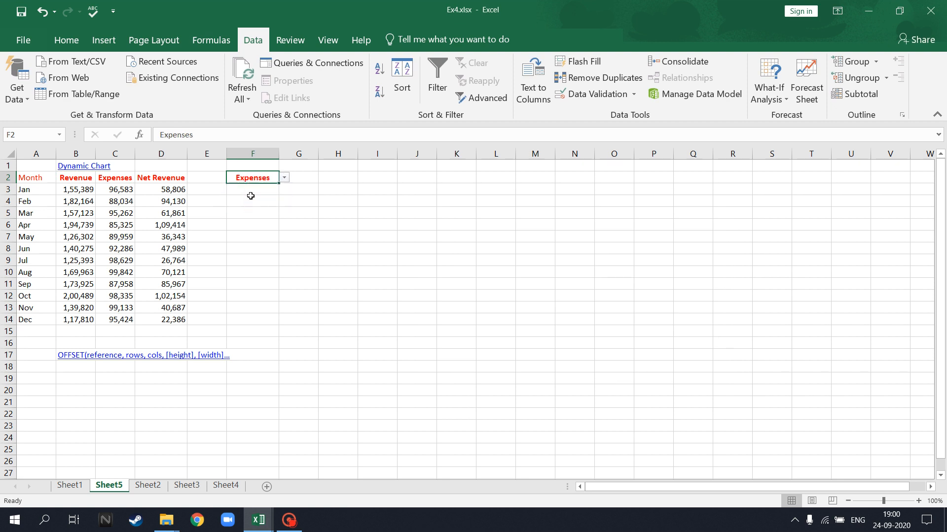
left_click(285, 178)
left_click(259, 204)
left_click(285, 177)
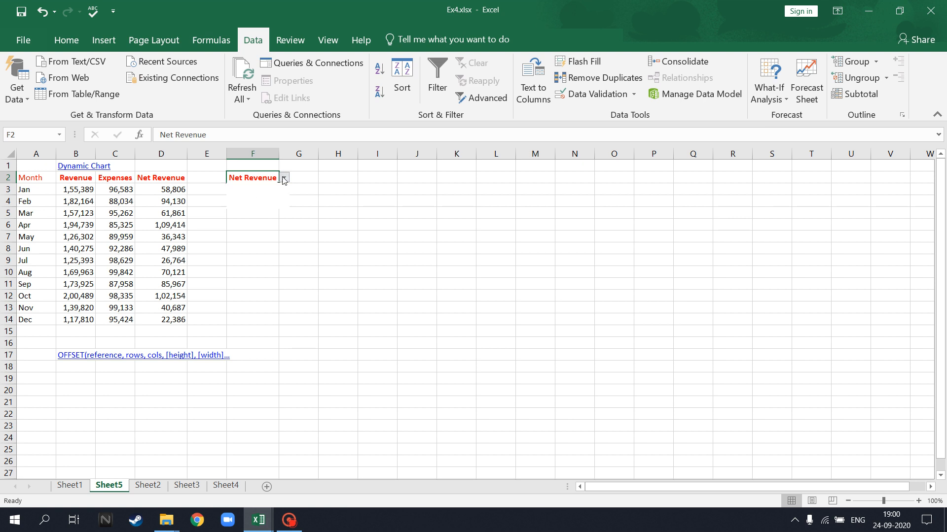
left_click(241, 196)
left_click(284, 177)
left_click(270, 196)
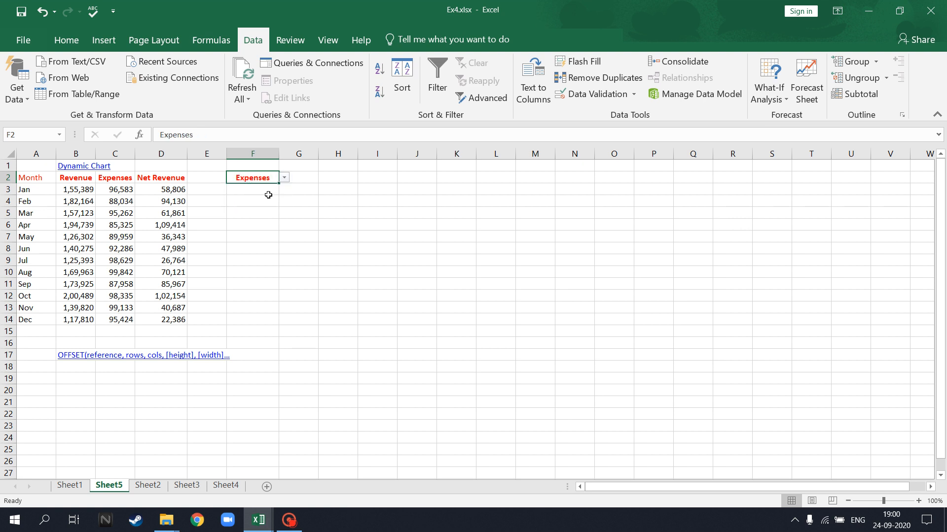
left_click(284, 177)
left_click(269, 188)
left_click(253, 222)
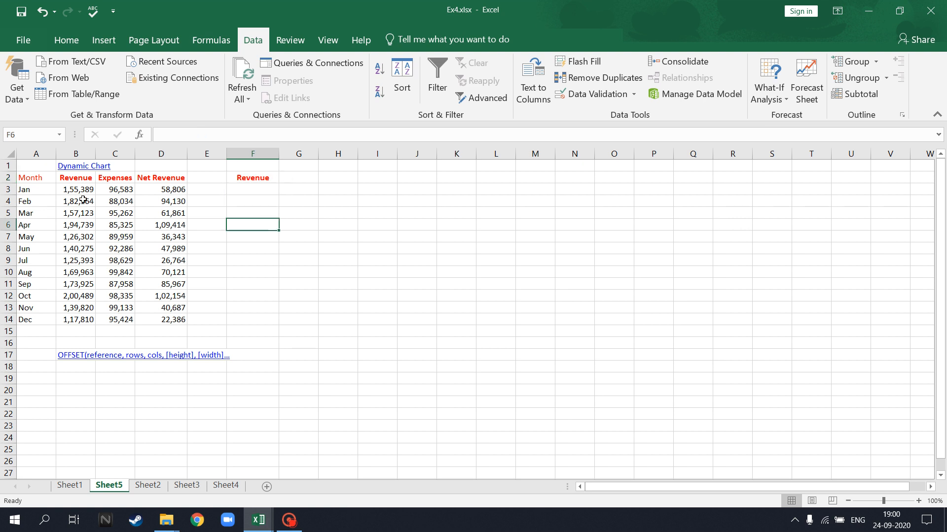
left_click_drag(30, 178, 75, 320)
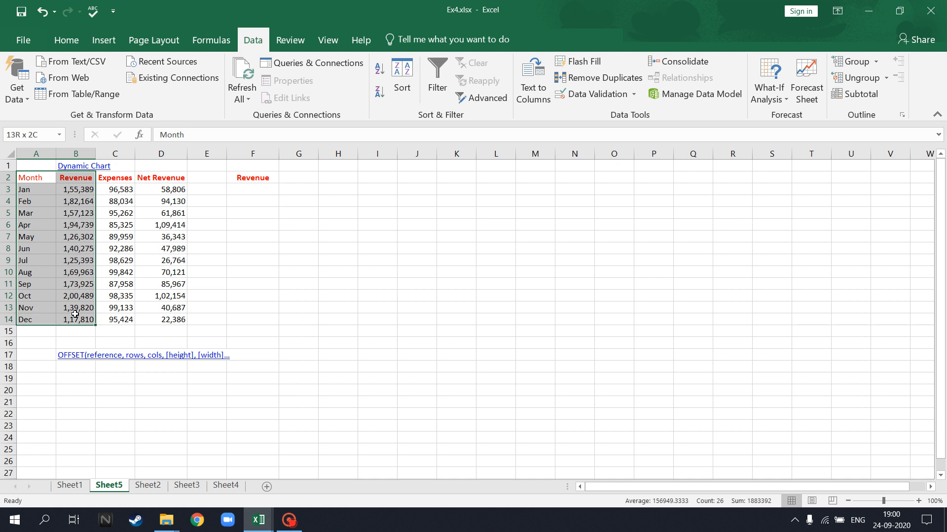
left_click(262, 248)
left_click(253, 181)
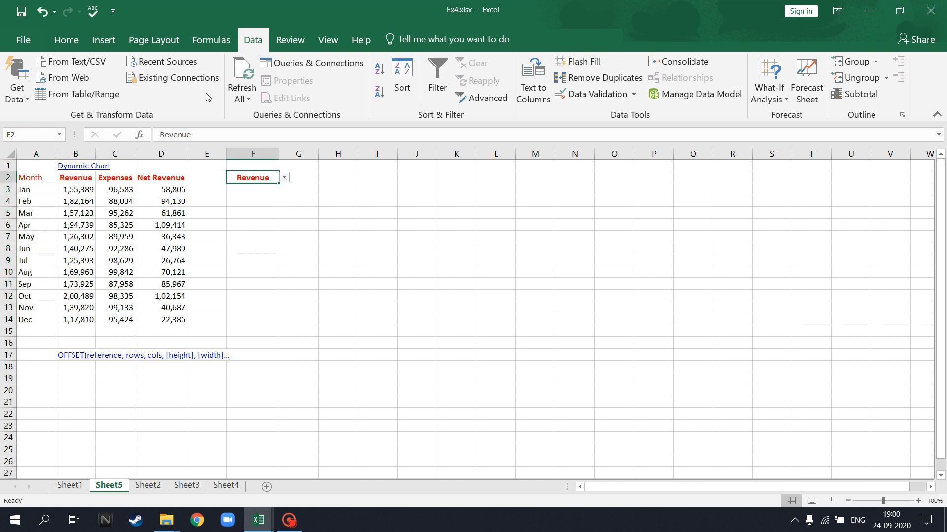
Delete the existing defined name Training from the workbook's names.
left_click(212, 40)
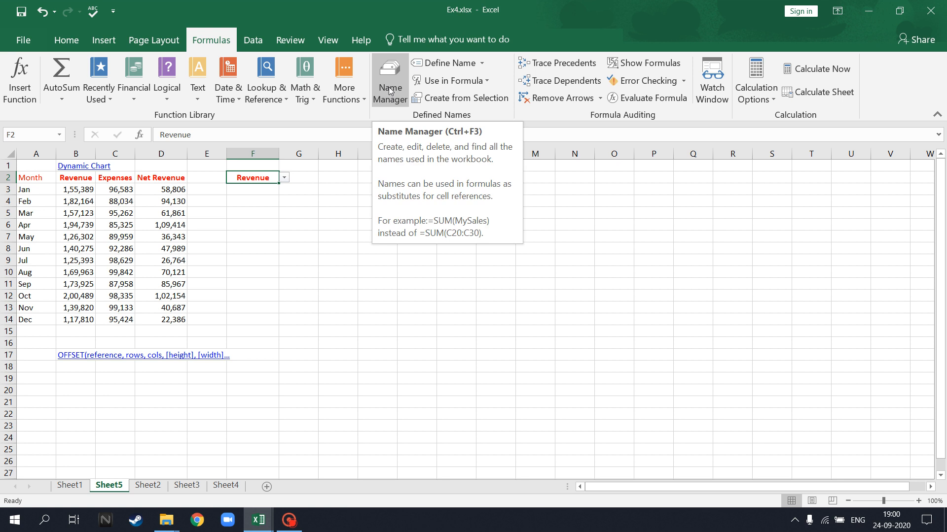
left_click(389, 90)
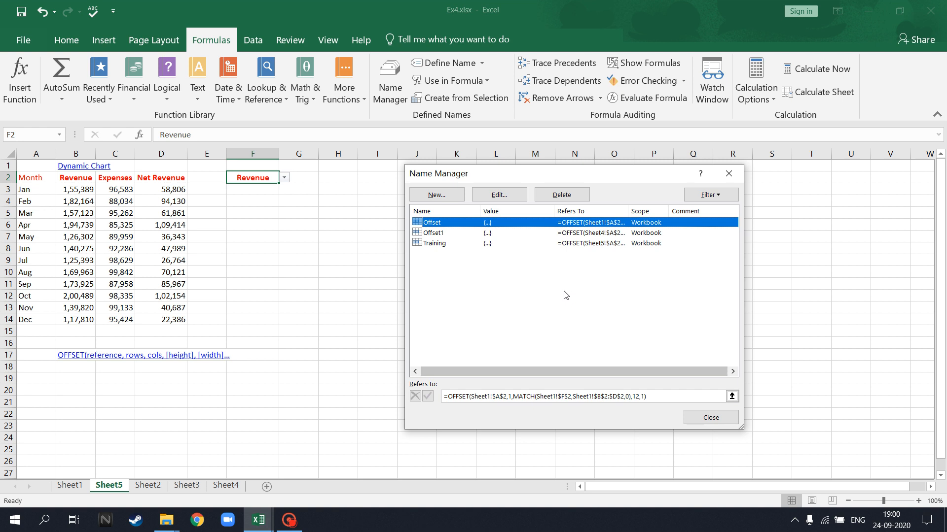
left_click(458, 244)
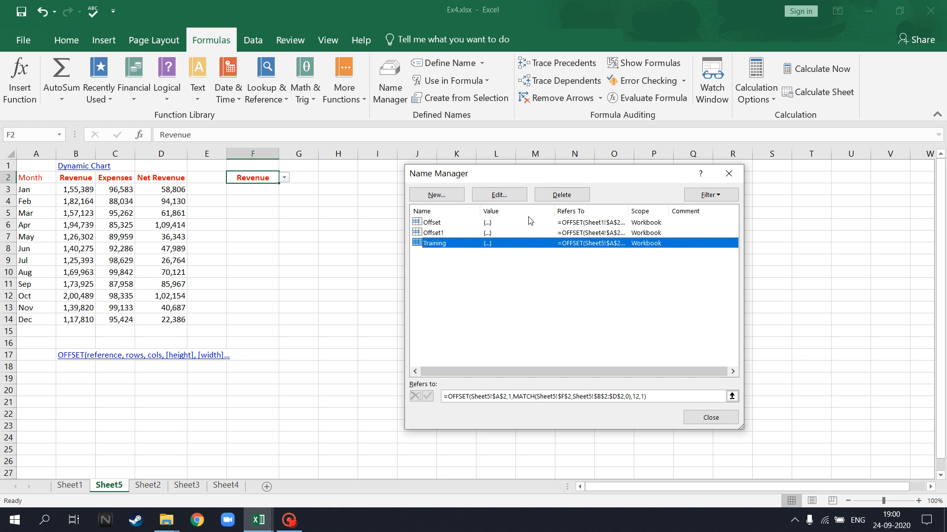
left_click(562, 195)
left_click(454, 294)
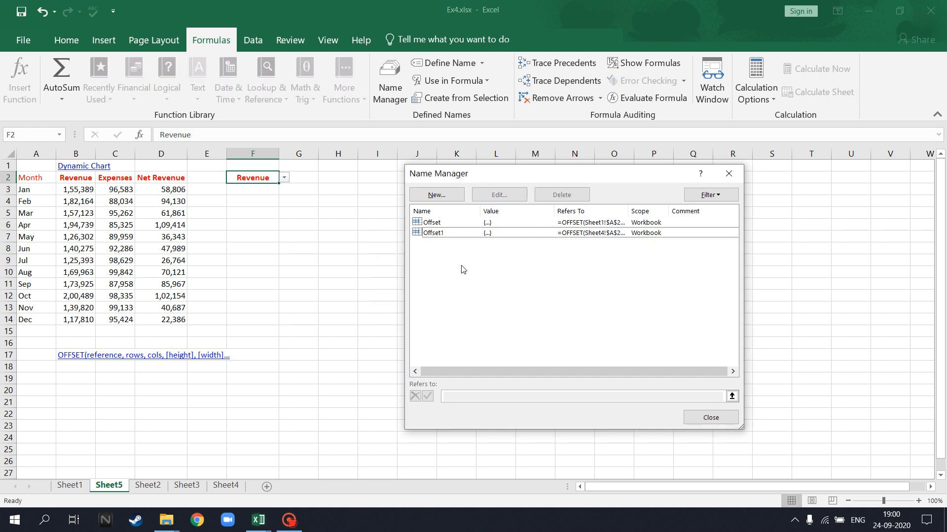
Start a new workbook-scoped name Training whose reference begins with an OFFSET from Sheet5 cell $A$2.
left_click(437, 195)
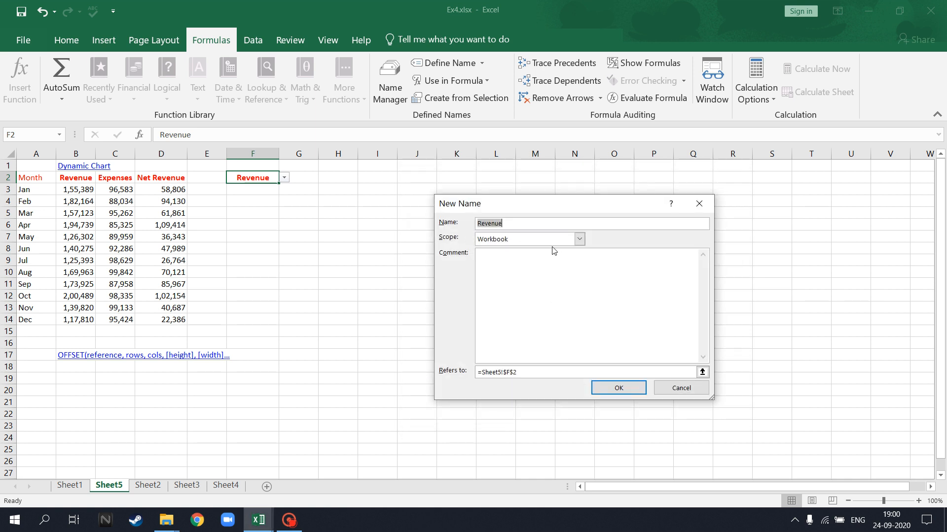
type("Training")
left_click_drag(482, 373, 536, 373)
type("offs")
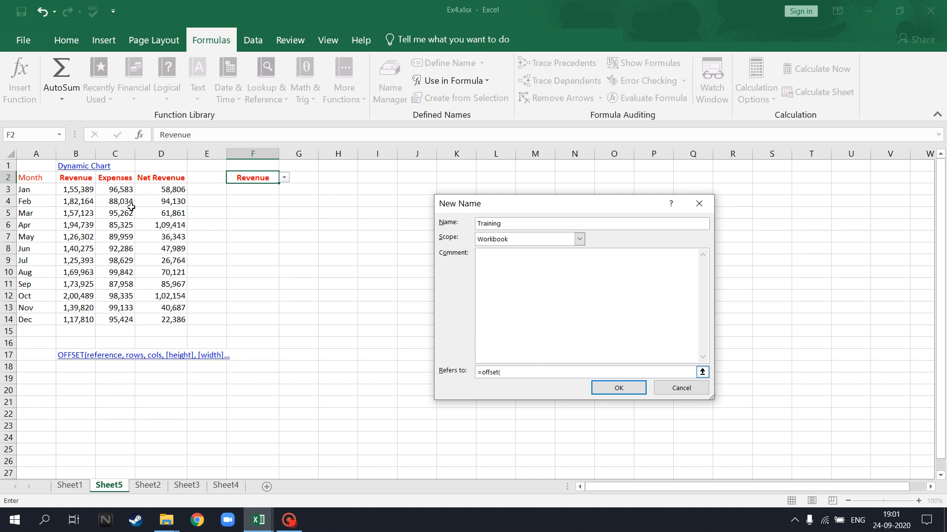
type("et(")
left_click(44, 179)
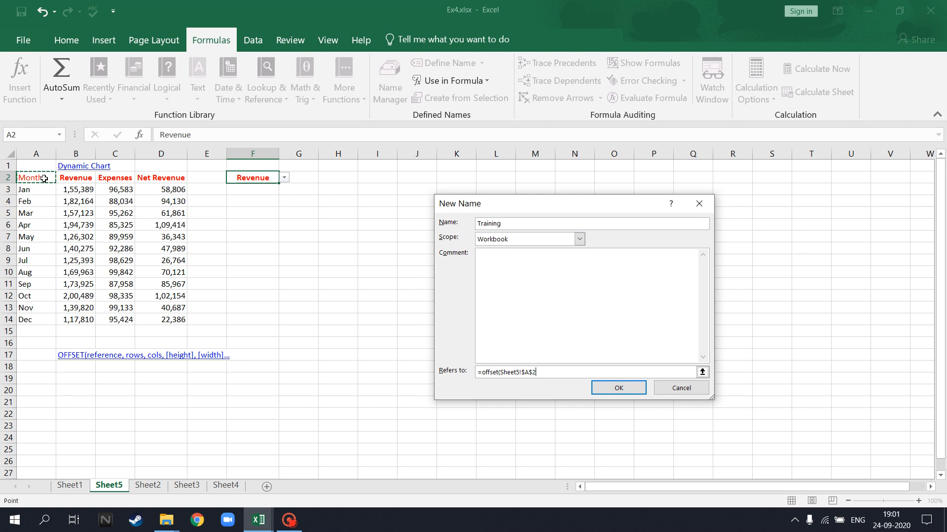
Complete the OFFSET formula with row offset 1, match(Sheet5!$F$2,Sheet5!$B$2:$D$2,0), height 12 and width 1, and save the name.
type(",1,match(")
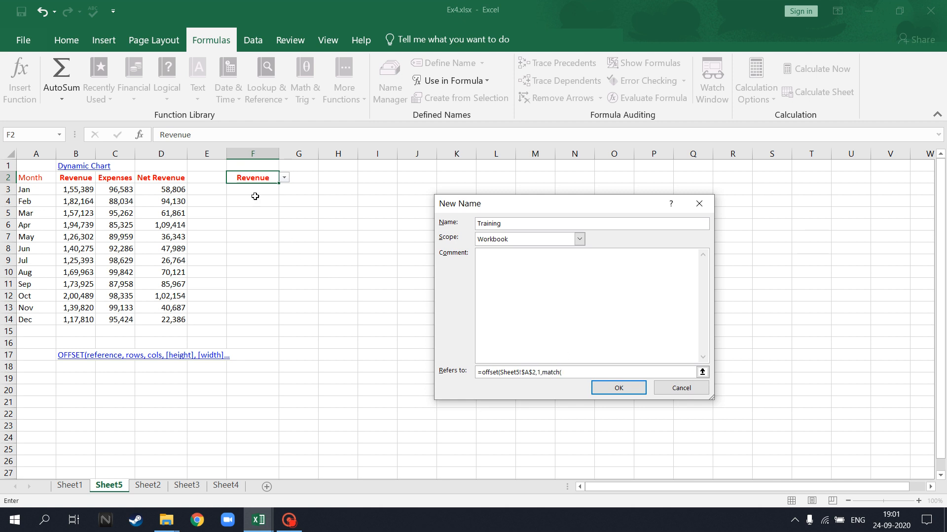
left_click(253, 179)
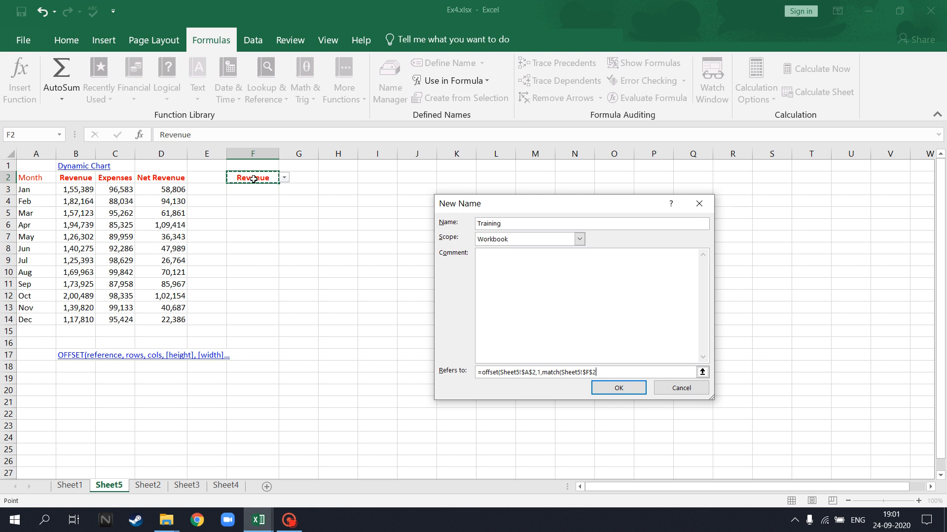
type(",")
left_click_drag(84, 173, 146, 173)
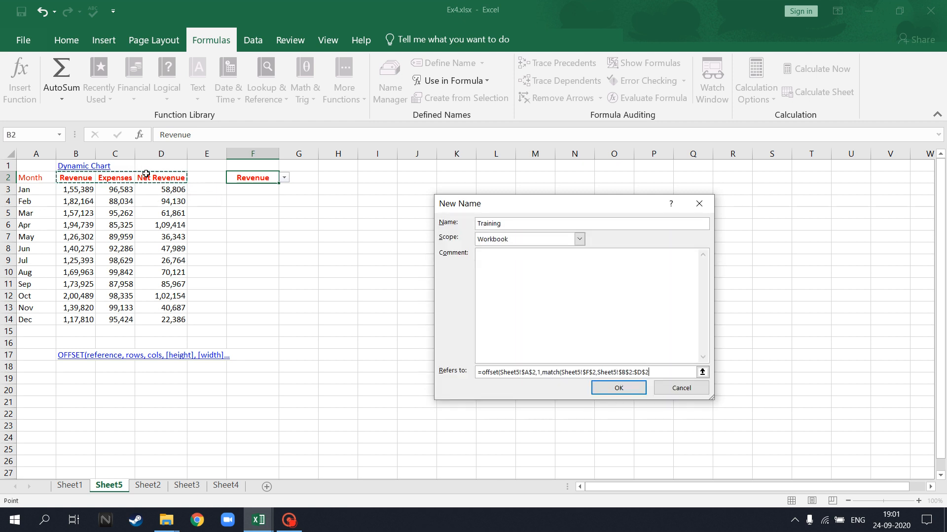
type(",0),")
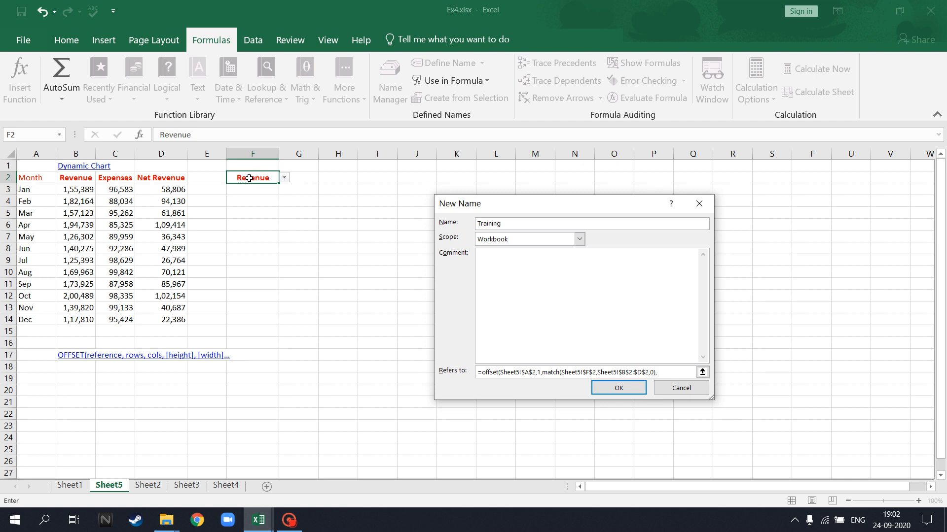
left_click(257, 176)
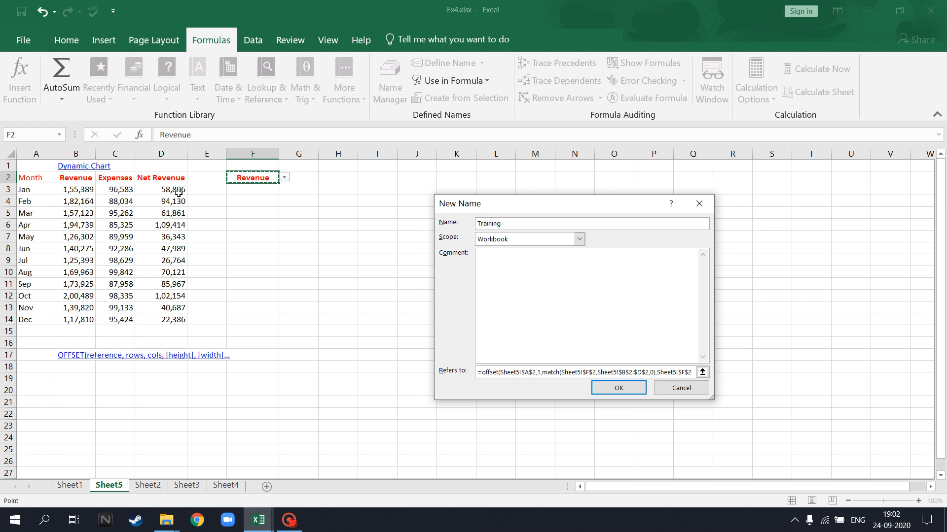
key("BackSpace")
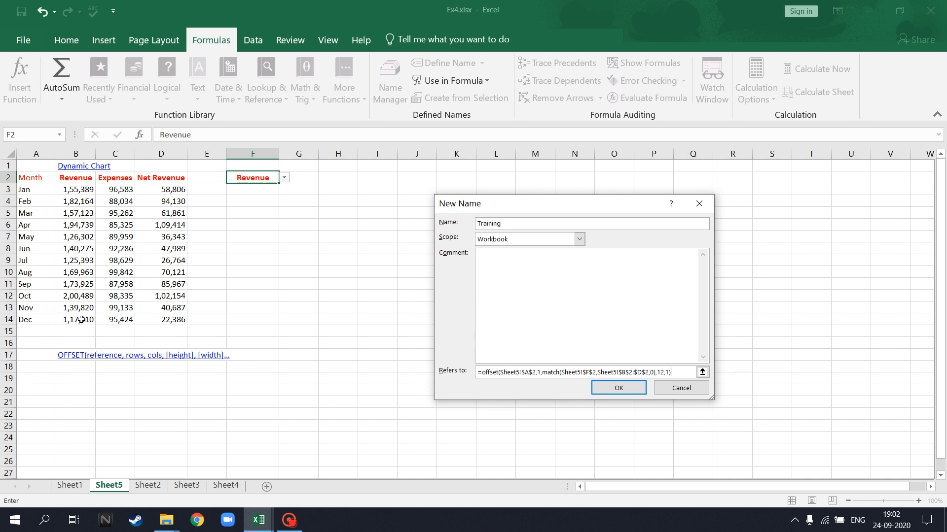
left_click(619, 388)
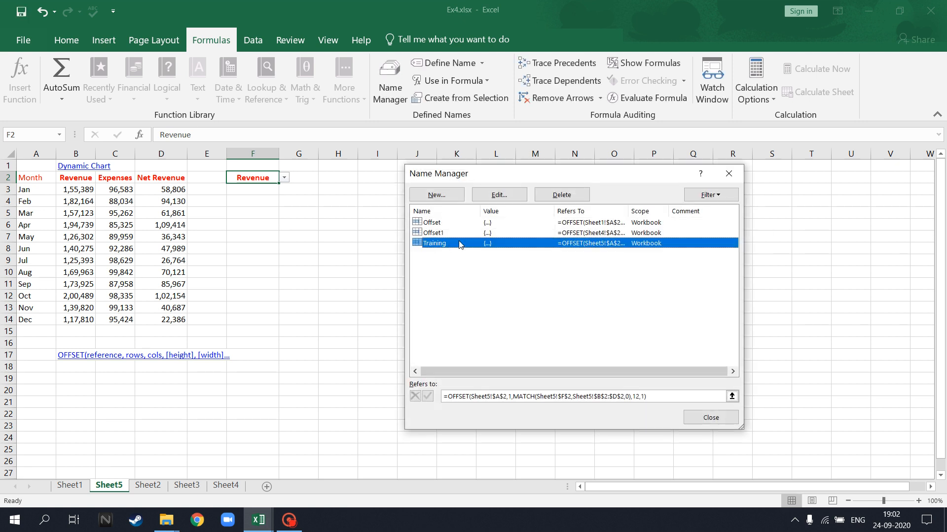
left_click(711, 418)
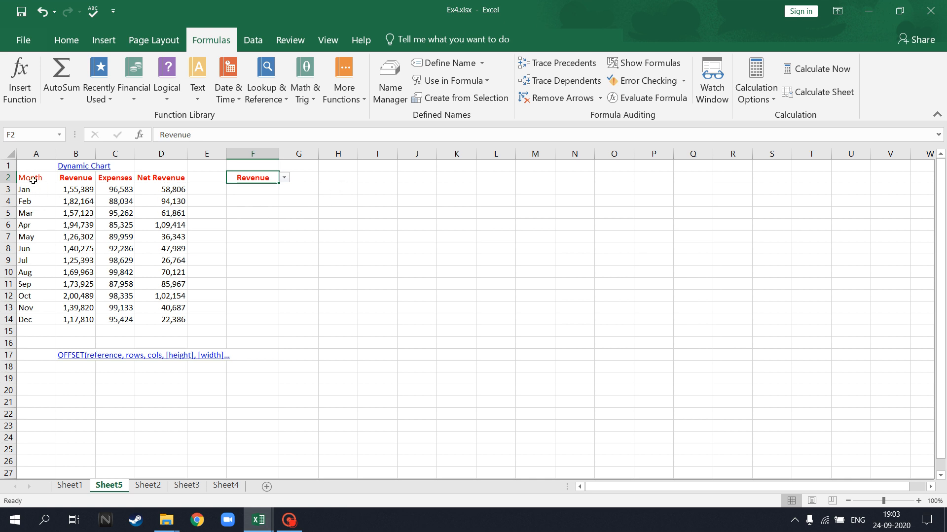
Insert a column chart of the Month and Revenue data in A2:B14 and apply Quick Layout 2 with data labels and top legend.
left_click_drag(33, 181, 67, 320)
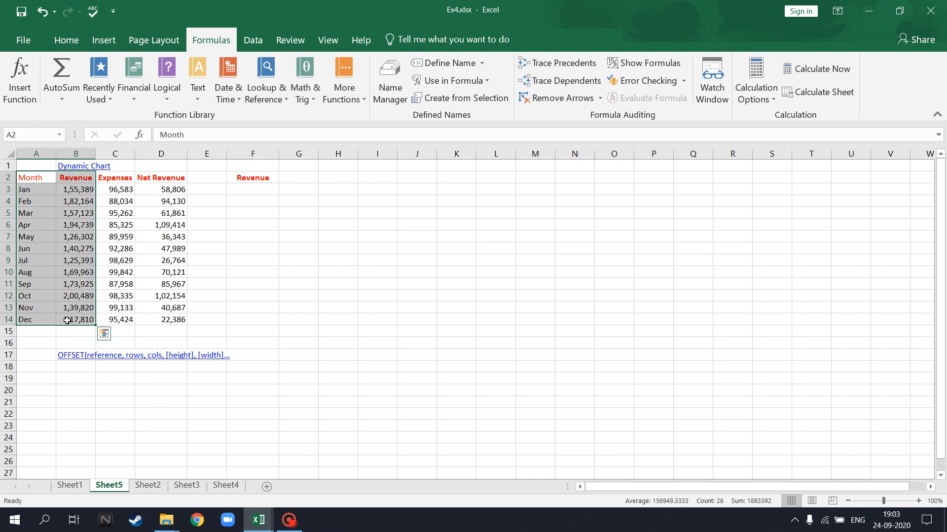
key("alt+F1")
left_click_drag(428, 234, 433, 200)
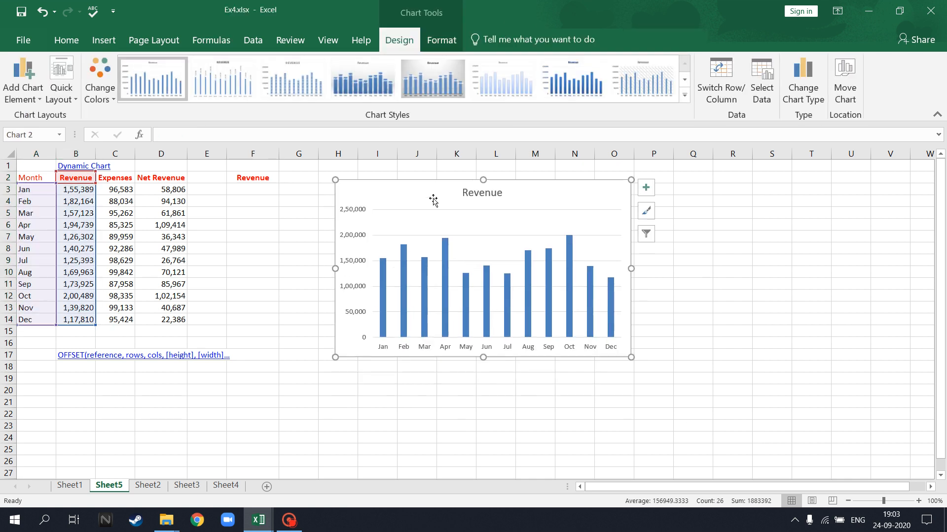
left_click(62, 93)
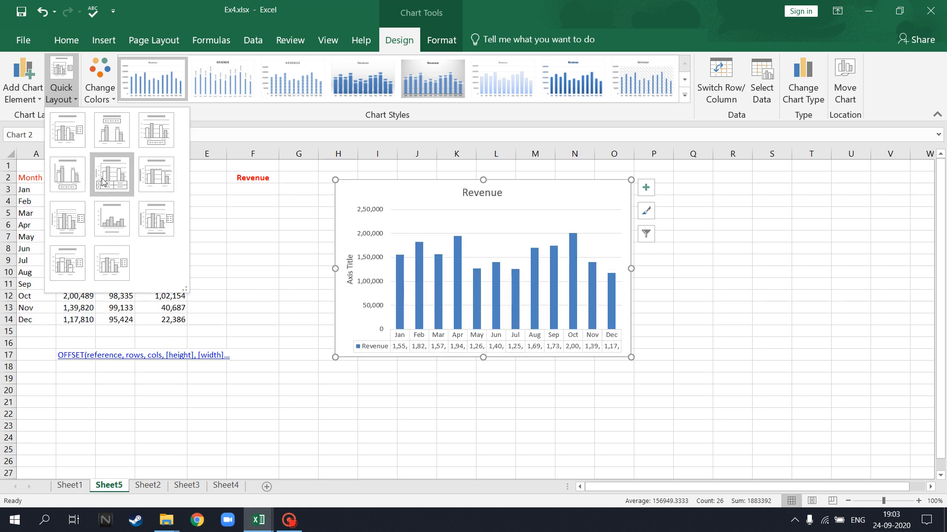
left_click(112, 145)
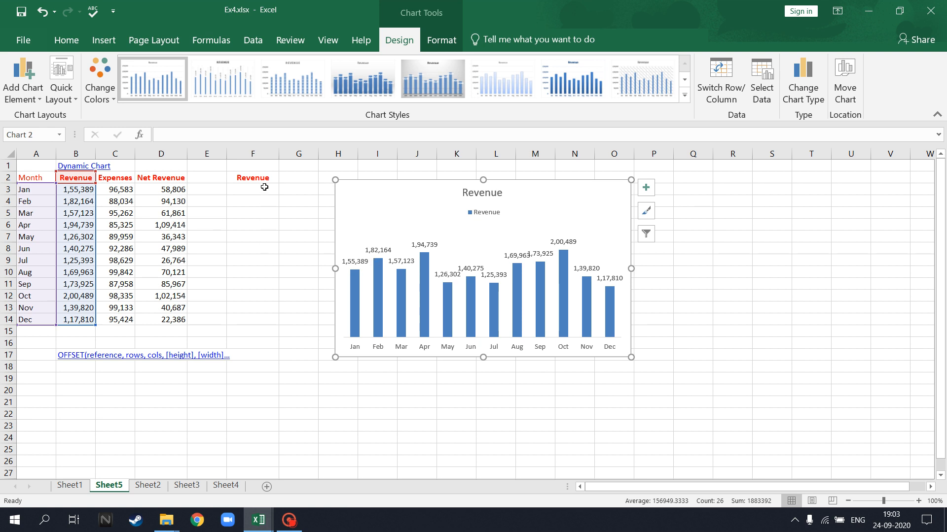
Open the chart's data source settings and exclude the existing Revenue series from the chart.
right_click(467, 253)
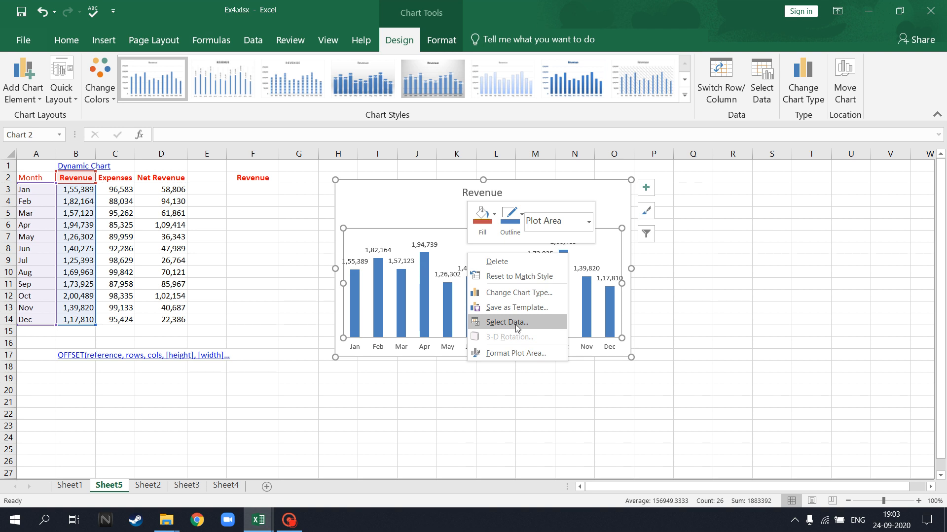
left_click(516, 328)
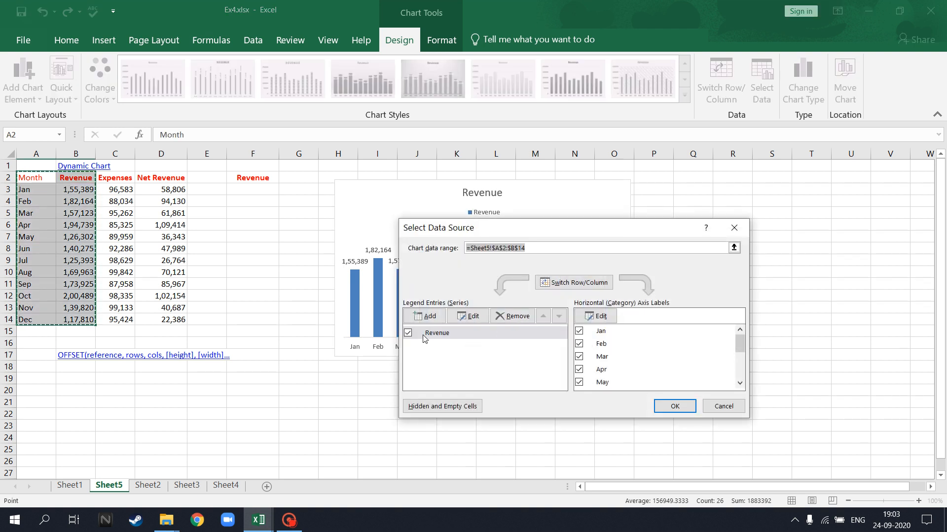
left_click(408, 332)
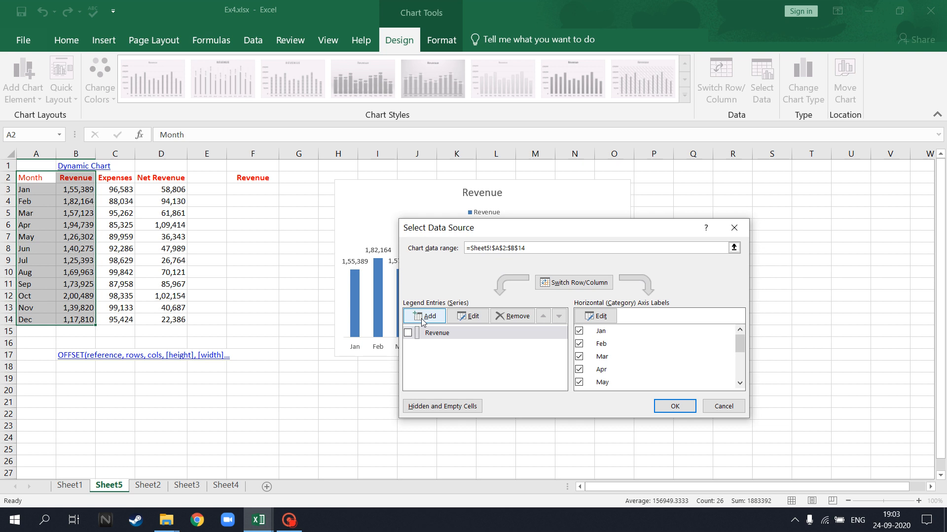
Add a chart series named from Sheet5!$F$2 with values from Ex4.xlsx!Training, and apply the data source changes.
left_click(423, 316)
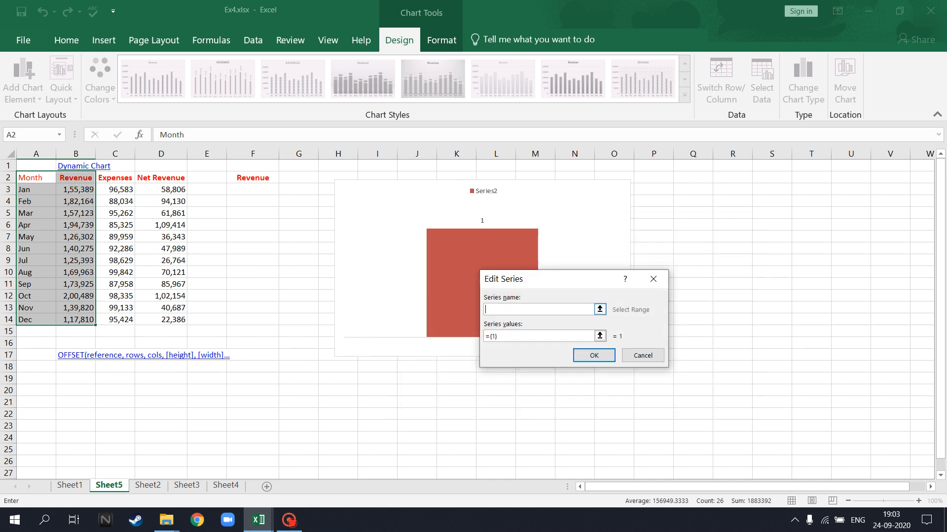
left_click(253, 178)
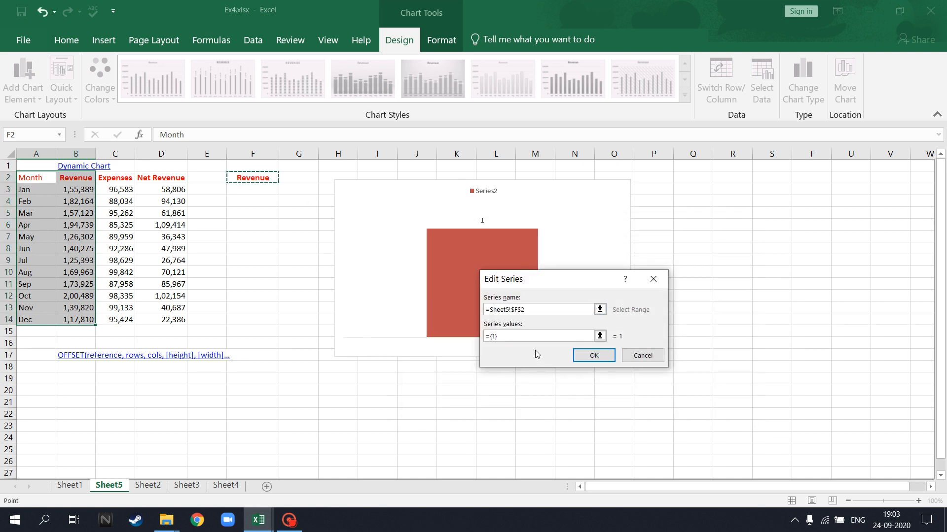
left_click_drag(491, 339, 504, 340)
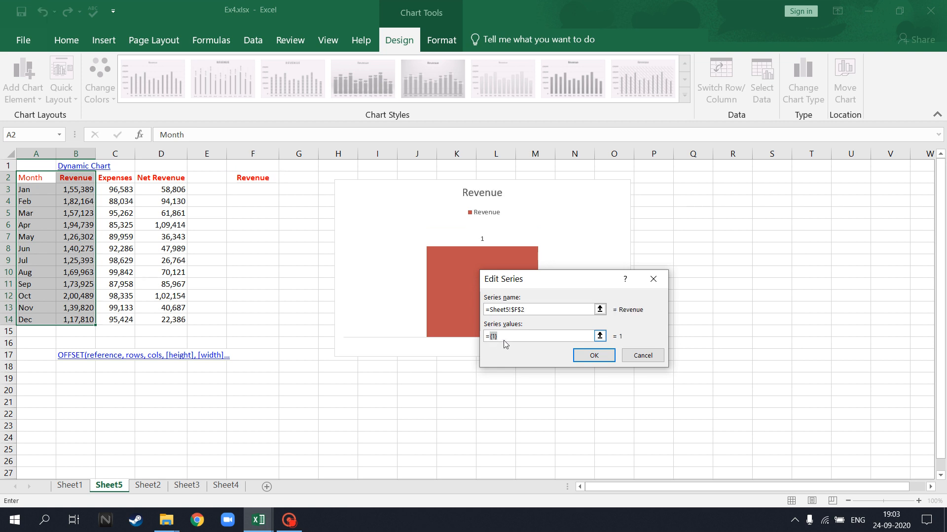
type("Ex4.xlsx!Training")
left_click(593, 356)
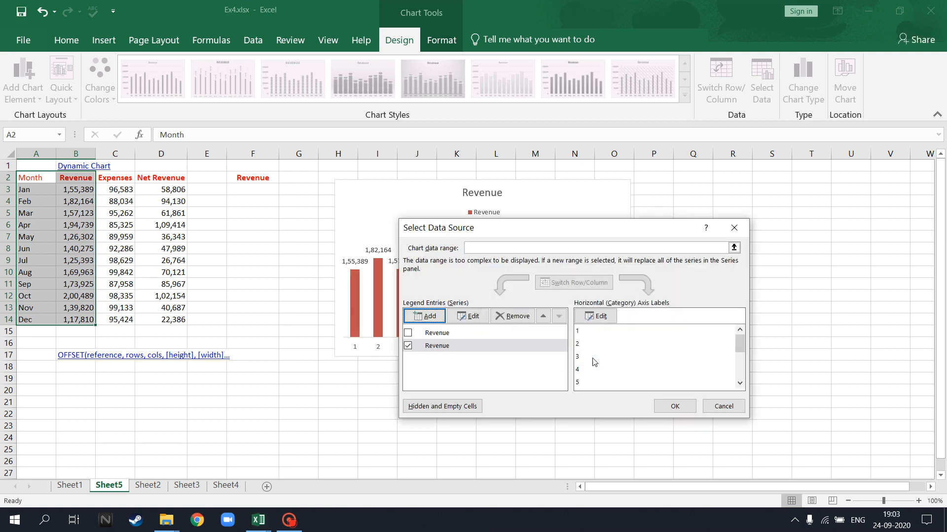
left_click(670, 407)
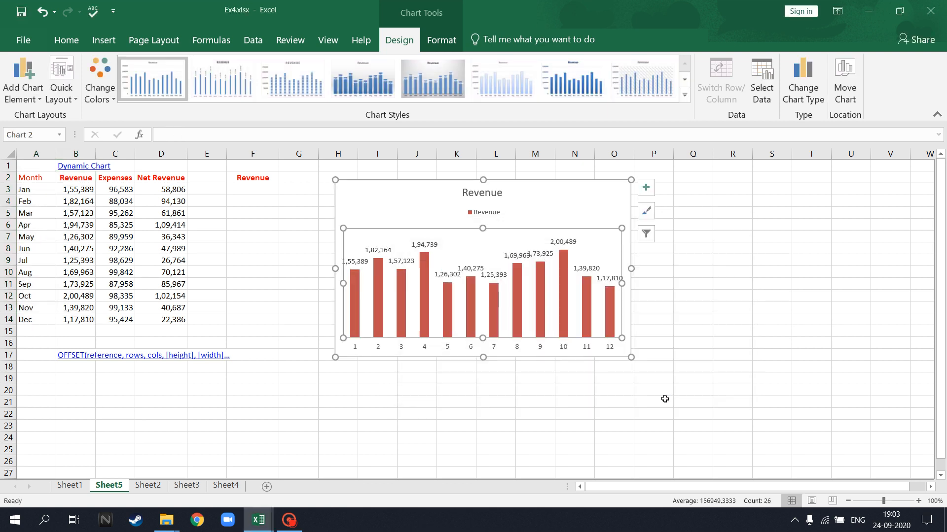
Enlarge the chart to reach about column R and row 23, and choose Expenses in the F2 drop-down.
left_click_drag(631, 357, 742, 436)
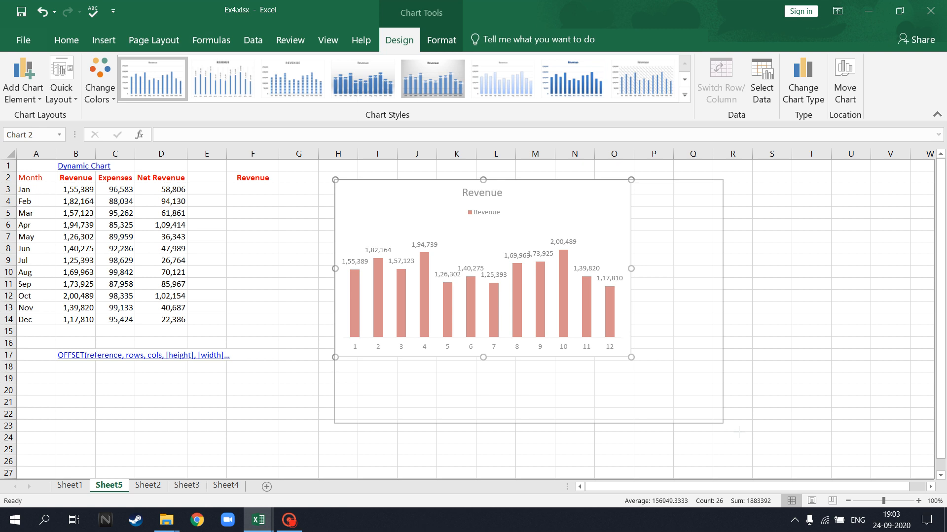
left_click(251, 179)
left_click(288, 176)
left_click(261, 180)
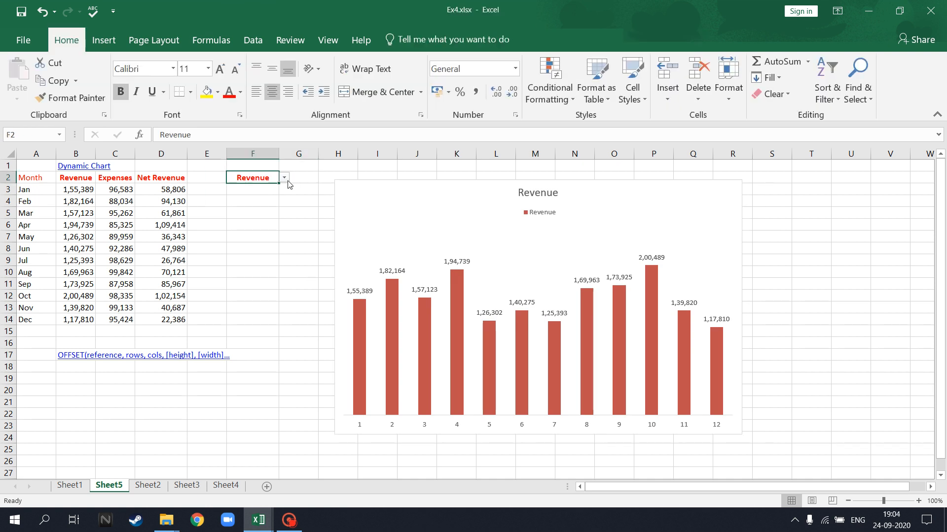
left_click(284, 178)
left_click(246, 196)
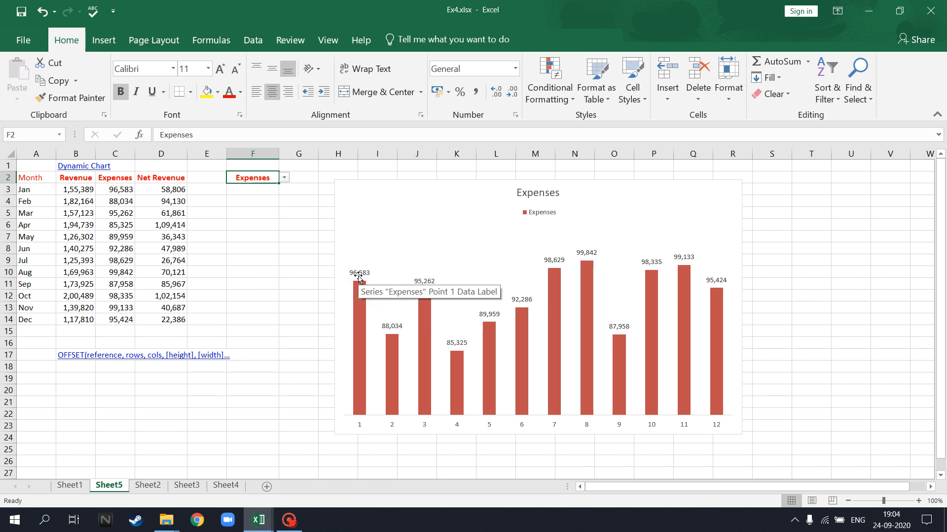
Choose Net Revenue in the F2 drop-down to test the dynamic chart.
left_click(117, 191)
left_click(236, 186)
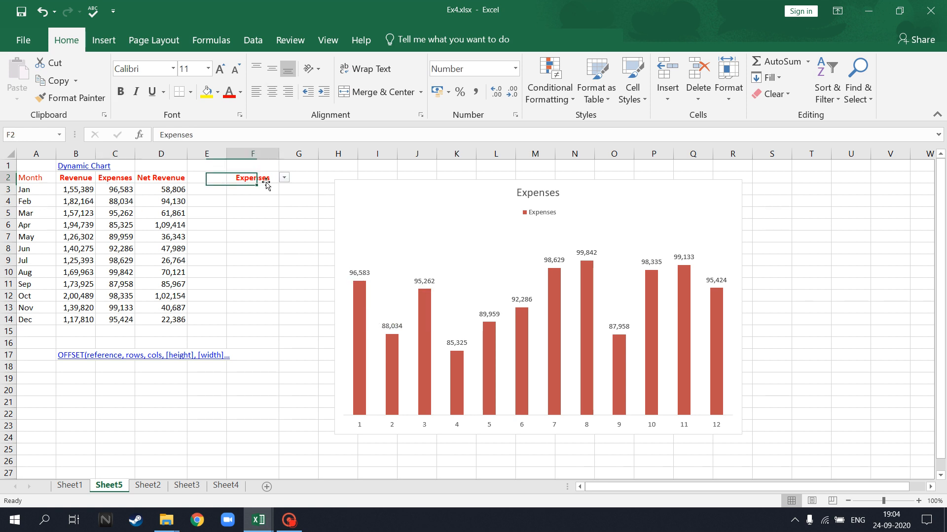
left_click(285, 178)
left_click(258, 205)
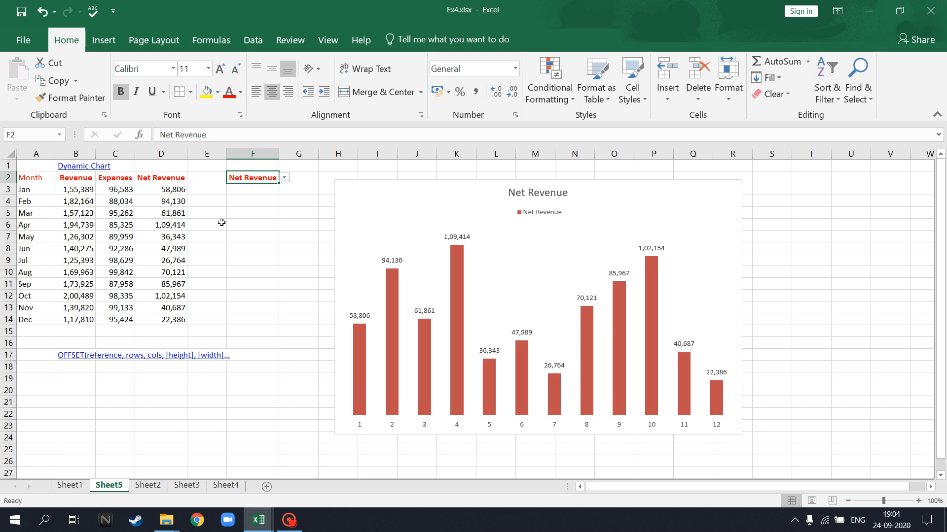
Select the column headings B2:D2, and view the dynamic chart practice task on Sheet4.
left_click_drag(82, 179, 146, 177)
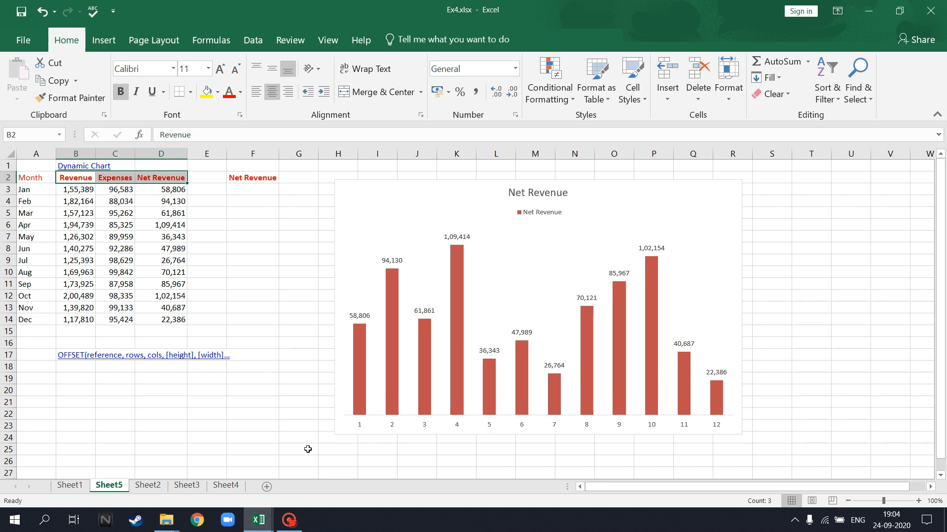
left_click(226, 486)
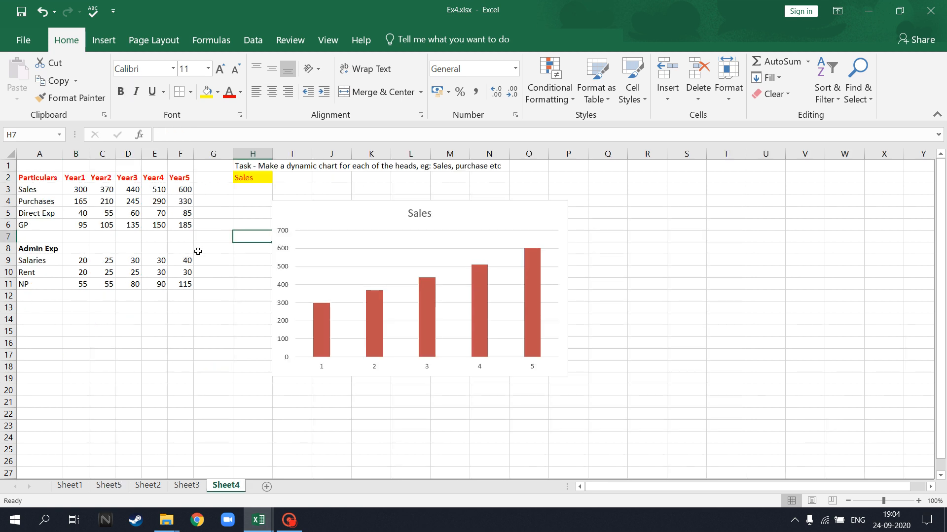
mouse_move(298, 521)
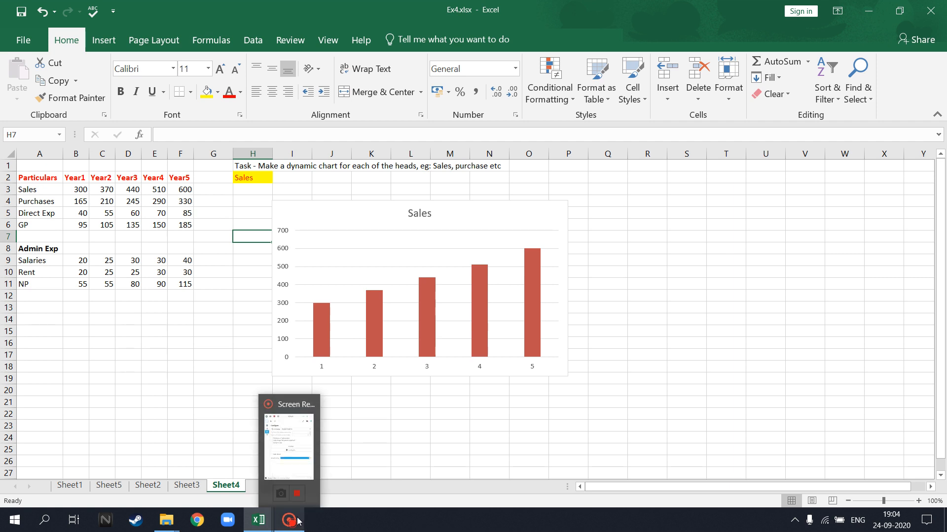
left_click(296, 521)
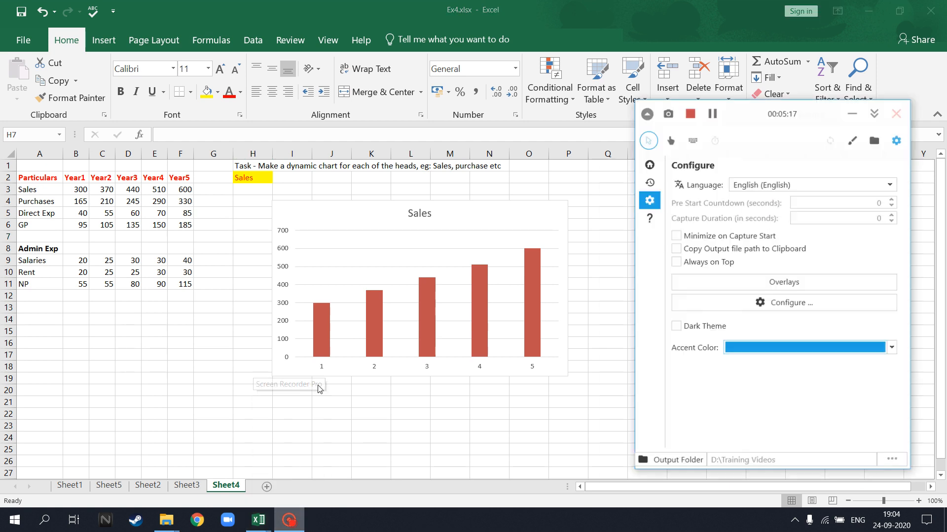